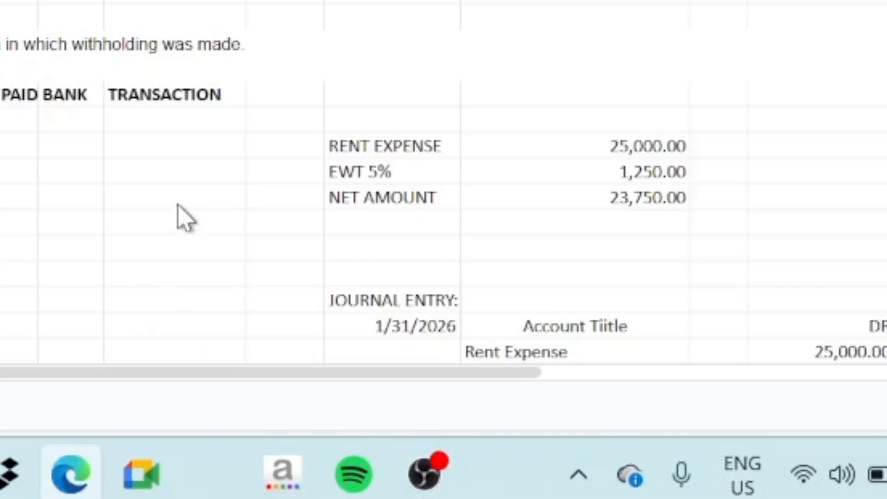
- Review the rent expense and the 5% EWT amounts in the rent guide spreadsheet
{"action": "left_click", "coordinate": [507, 368]}
{"action": "left_click", "coordinate": [350, 144]}
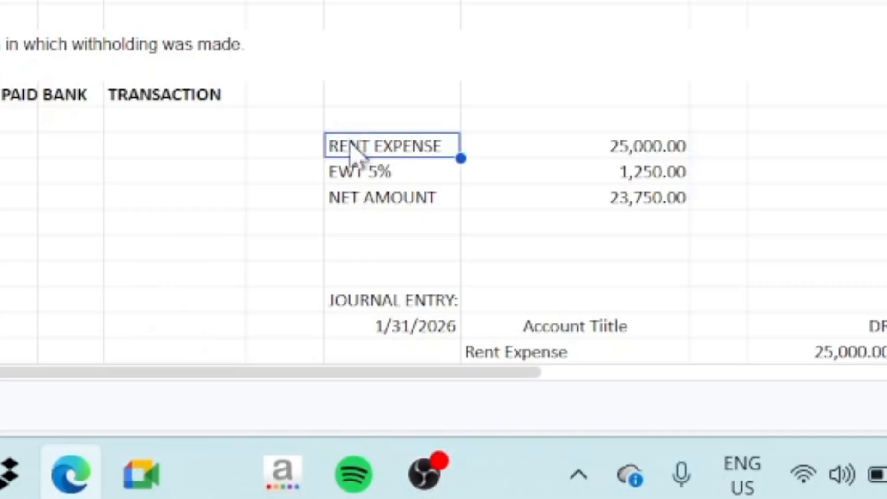
{"action": "left_click", "coordinate": [620, 156]}
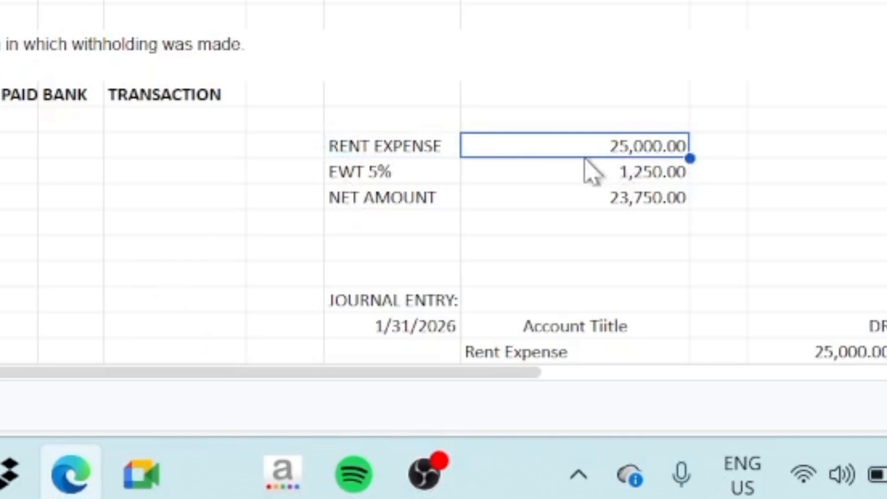
{"action": "left_click", "coordinate": [418, 180]}
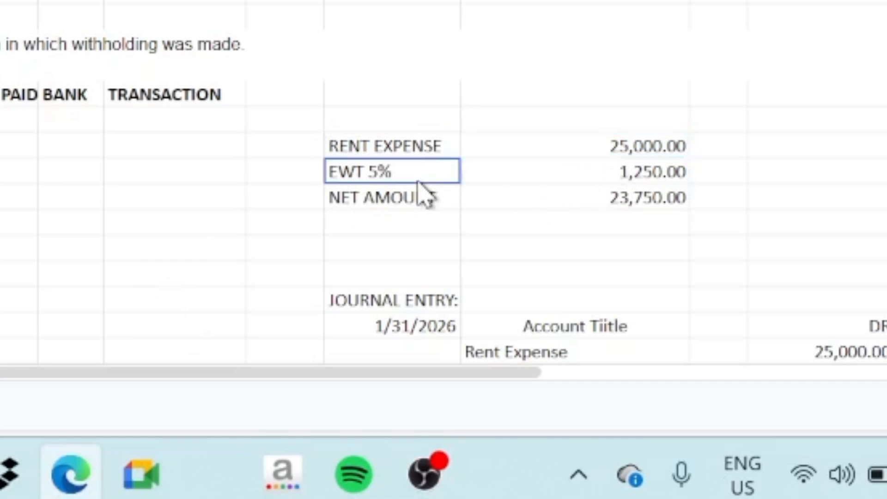
{"action": "left_click", "coordinate": [587, 181]}
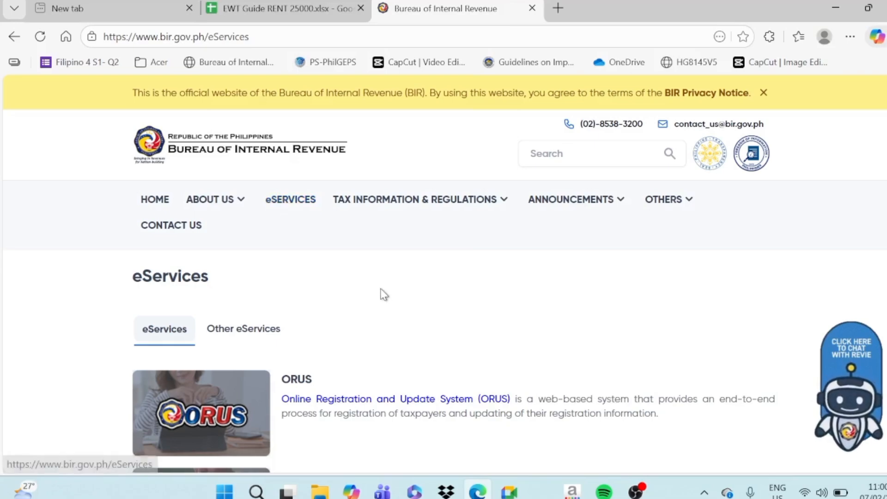
- Open the eBIRForms page from the BIR eServices list and examine the offline package download information
{"action": "scroll", "coordinate": [382, 293], "scroll_direction": "down", "scroll_amount": 6}
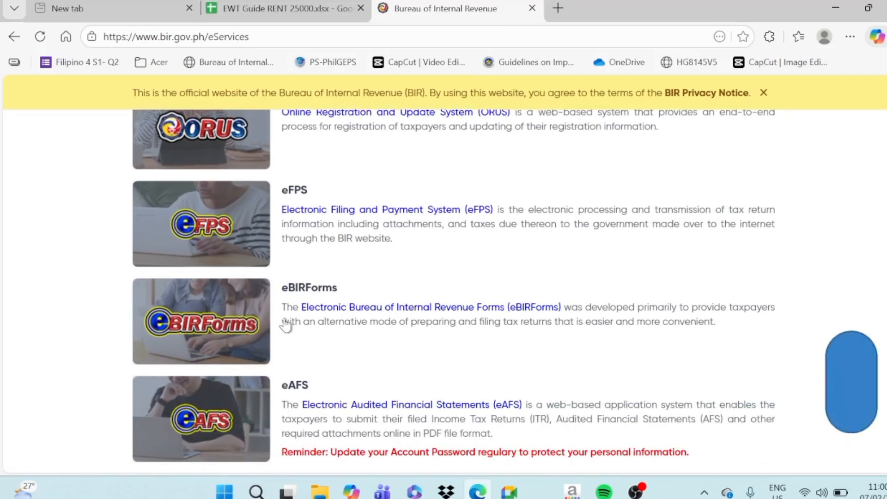
{"action": "left_click", "coordinate": [469, 316]}
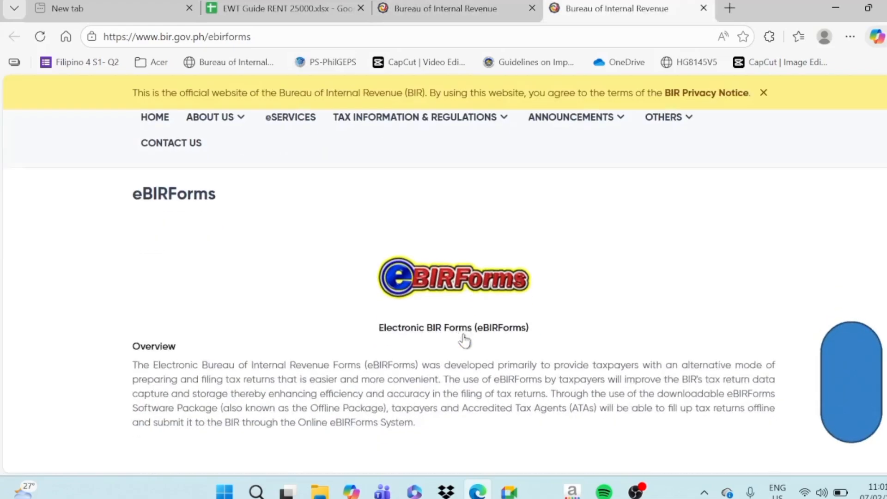
{"action": "scroll", "coordinate": [464, 341], "scroll_direction": "down", "scroll_amount": 8}
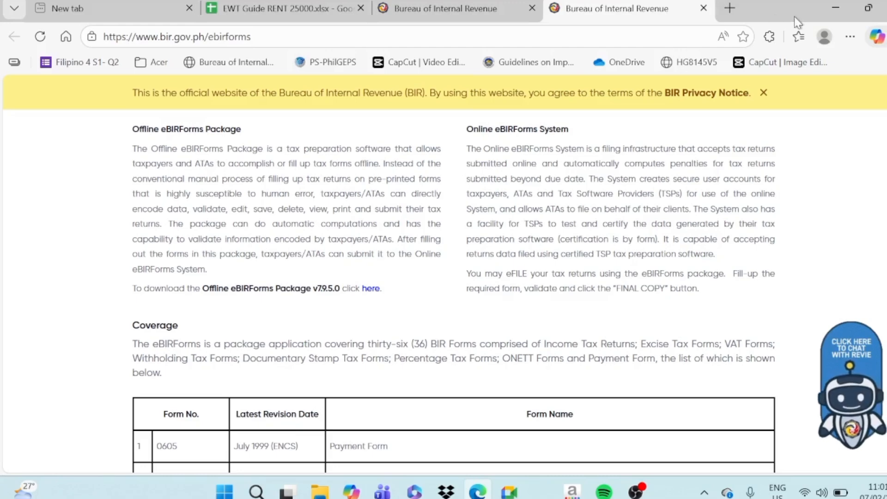
- Launch the Offline eBIRForms Package from the desktop and try to enter the taxpayer identification number in the profile
{"action": "left_click", "coordinate": [835, 10]}
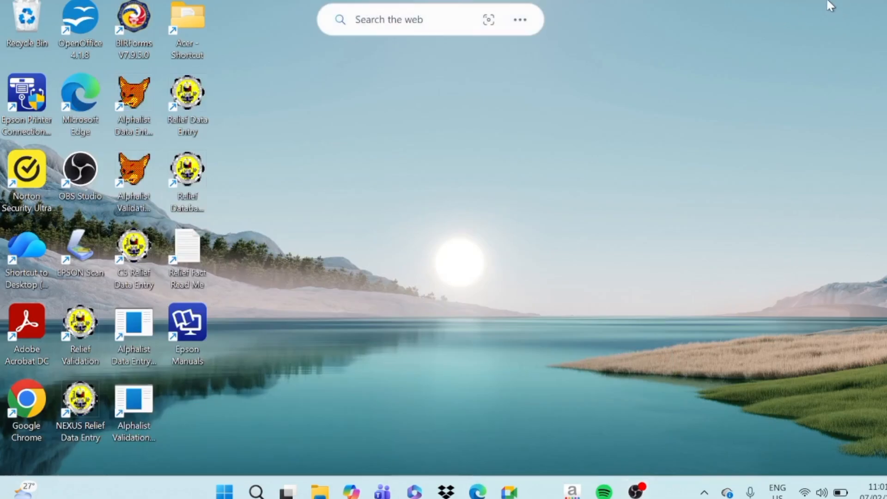
{"action": "double_click", "coordinate": [134, 27]}
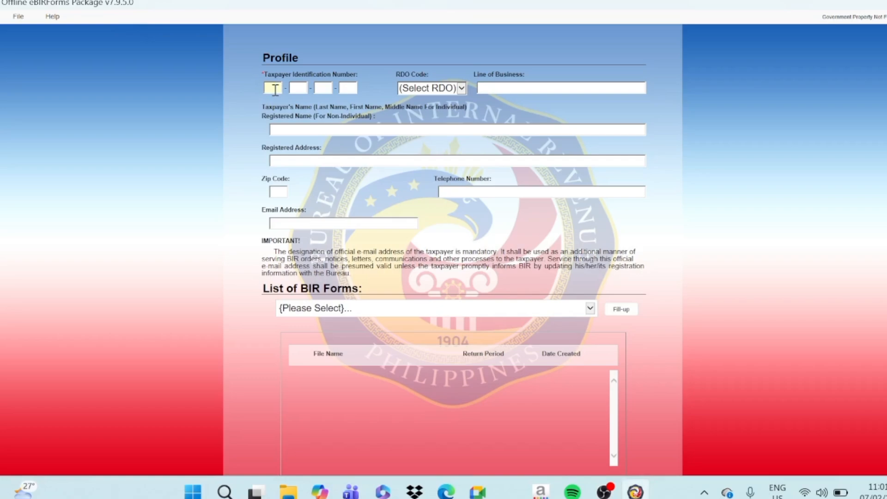
{"action": "type", "text": "000-"}
{"action": "type", "text": "111-"}
{"action": "type", "text": "000-"}
{"action": "type", "text": "000"}
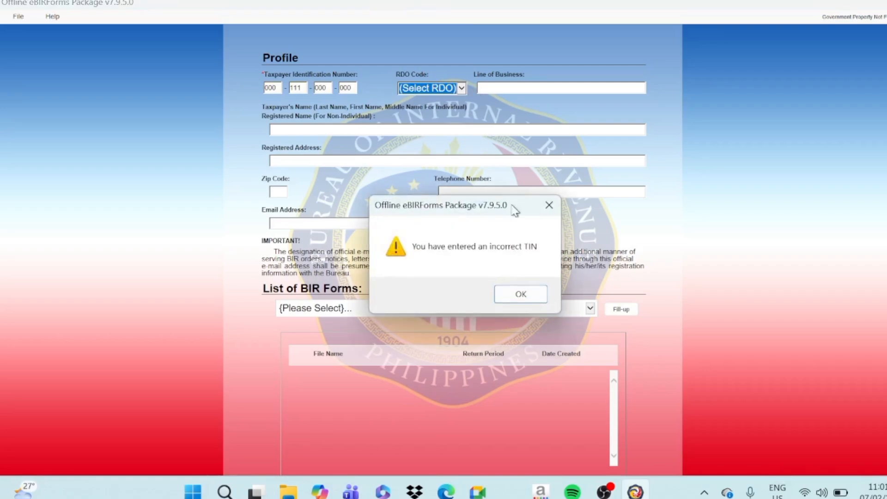
{"action": "left_click", "coordinate": [519, 295]}
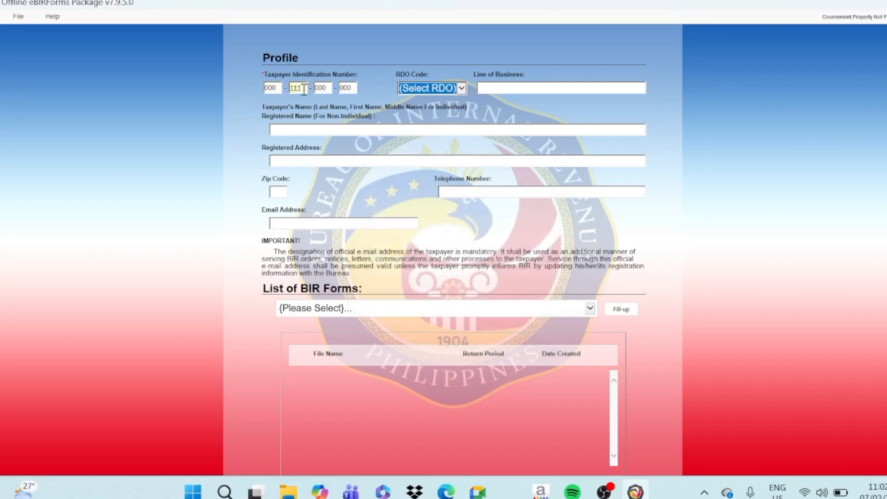
- Correct the second group of the taxpayer identification number in the profile
{"action": "left_click_drag", "start_coordinate": [305, 89], "coordinate": [270, 88]}
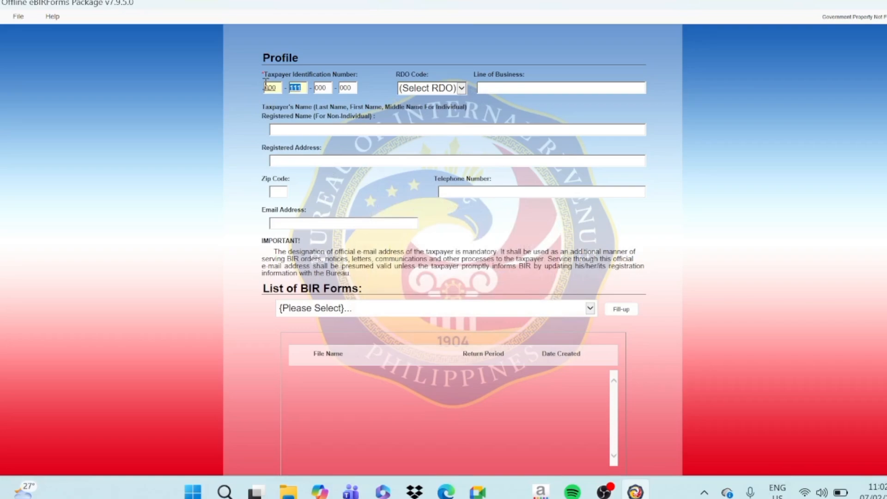
{"action": "type", "text": "000"}
{"action": "key", "text": "Tab"}
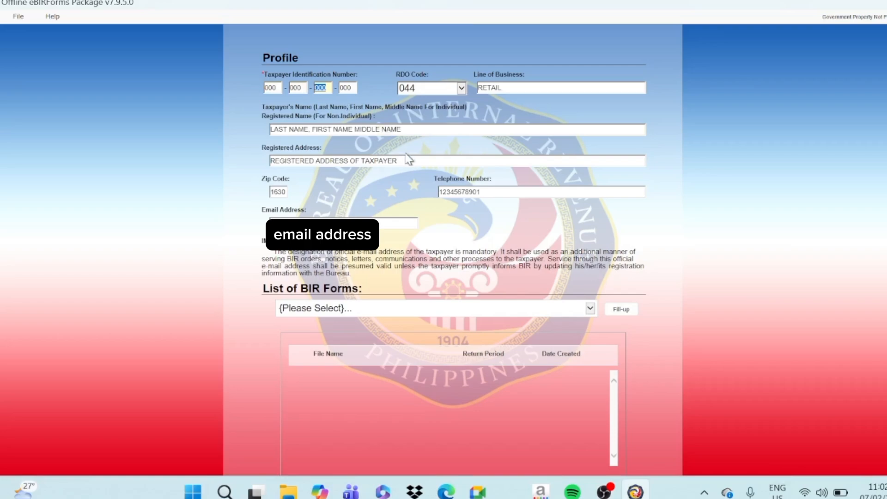
{"action": "key", "text": "Tab"}
{"action": "left_click", "coordinate": [381, 227]}
- Select BIR Form 0619E from the form list and delete its saved return for period 01/2026
{"action": "left_click", "coordinate": [361, 311]}
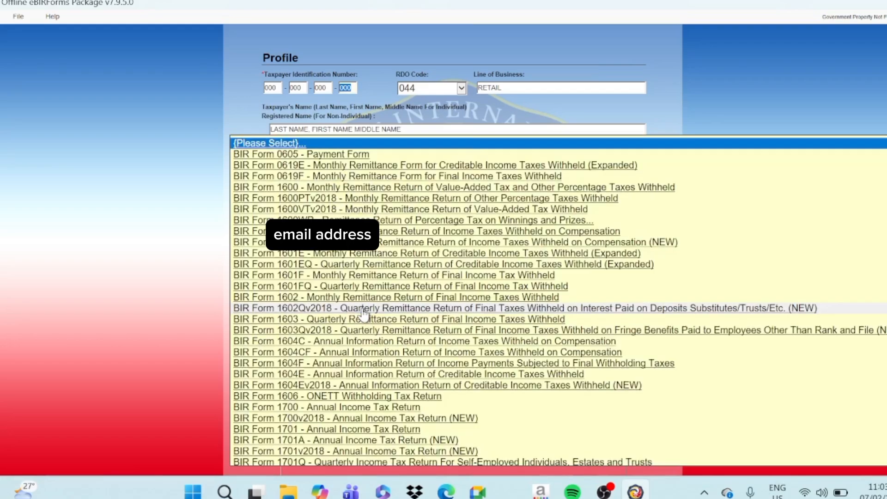
{"action": "left_click", "coordinate": [342, 169]}
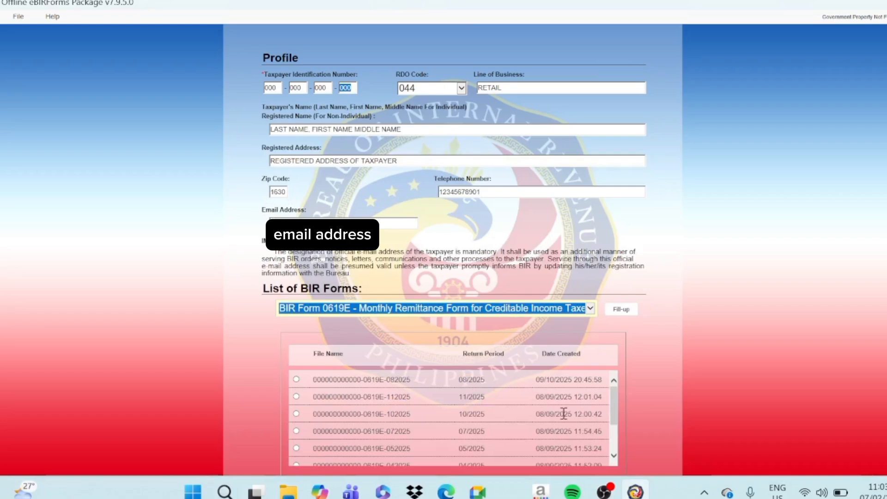
{"action": "left_click_drag", "start_coordinate": [614, 412], "coordinate": [615, 460]}
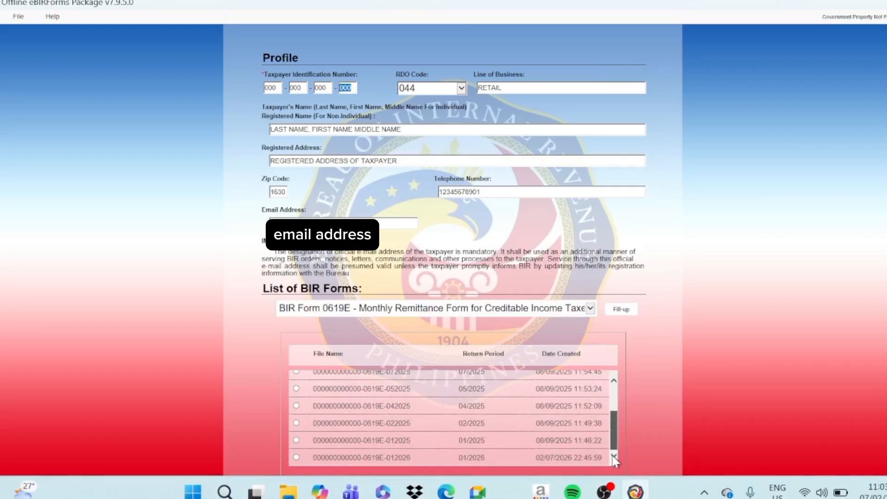
{"action": "left_click", "coordinate": [296, 457]}
{"action": "scroll", "coordinate": [646, 419], "scroll_direction": "down", "scroll_amount": 2}
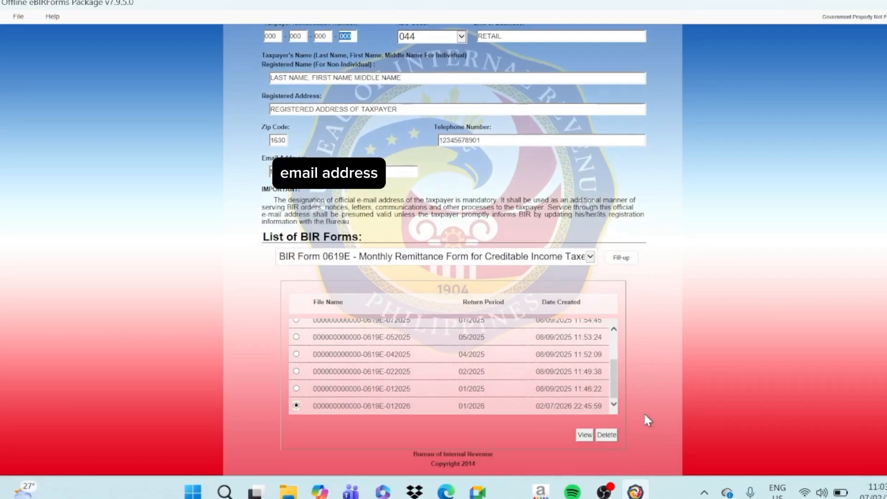
{"action": "left_click", "coordinate": [605, 439]}
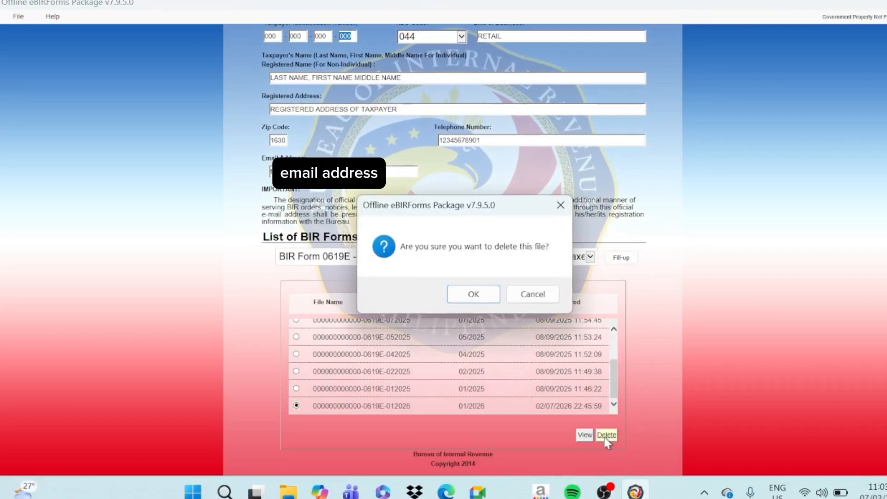
{"action": "left_click", "coordinate": [485, 298]}
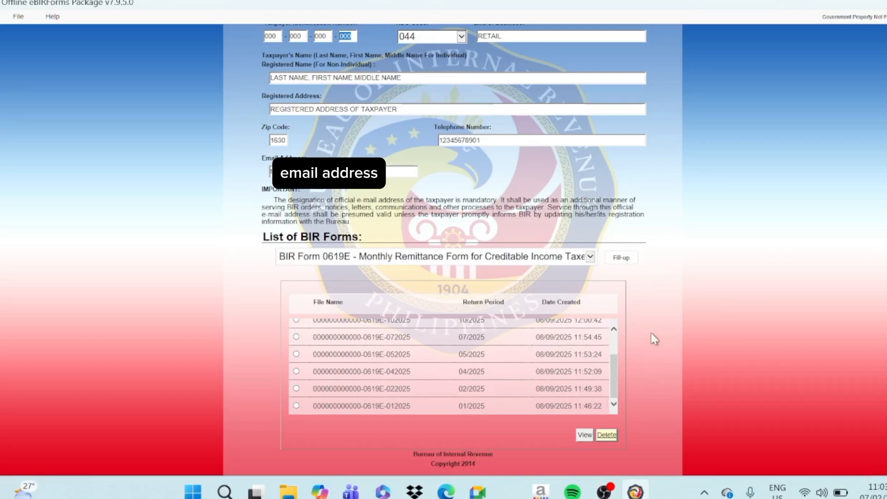
- Open a new BIR Form 0619E, marking Any Taxes Withheld as Yes and the withholding agent category as Private
{"action": "left_click", "coordinate": [623, 259]}
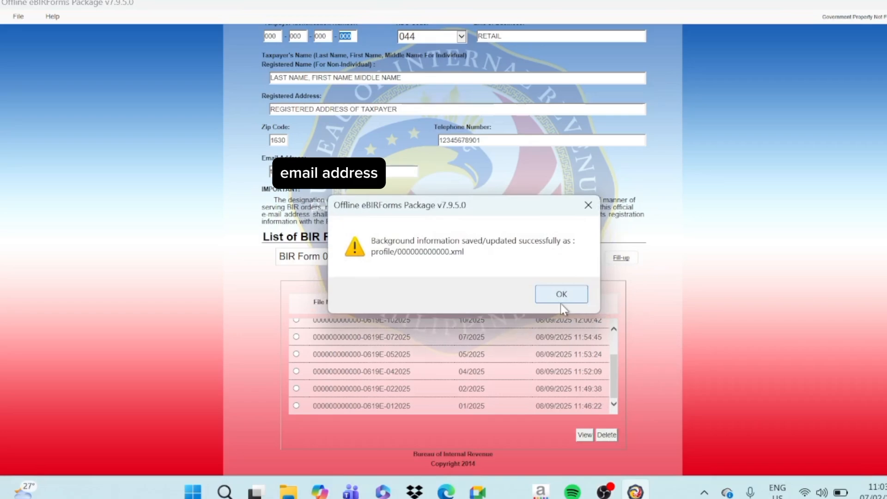
{"action": "left_click", "coordinate": [561, 304]}
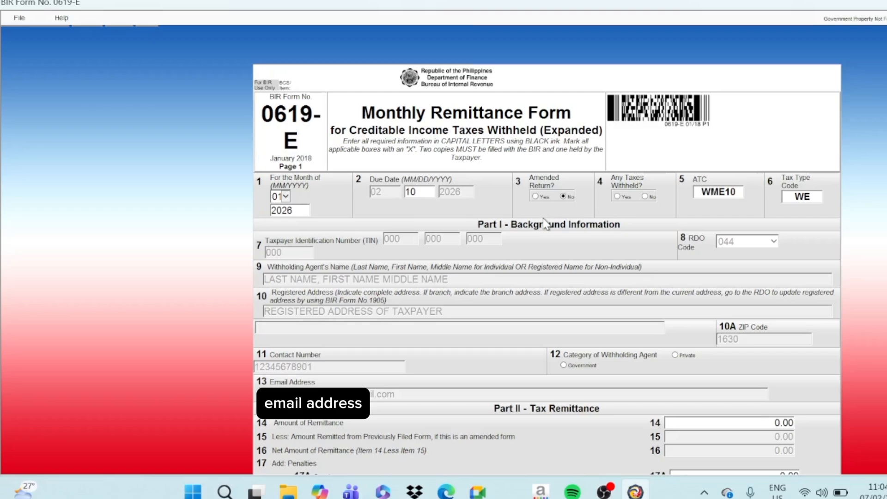
{"action": "left_click", "coordinate": [645, 196]}
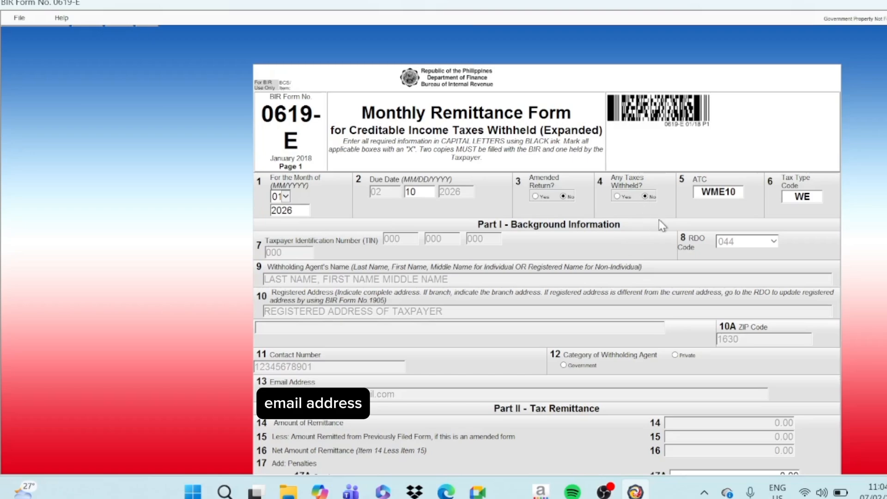
{"action": "left_click", "coordinate": [618, 198]}
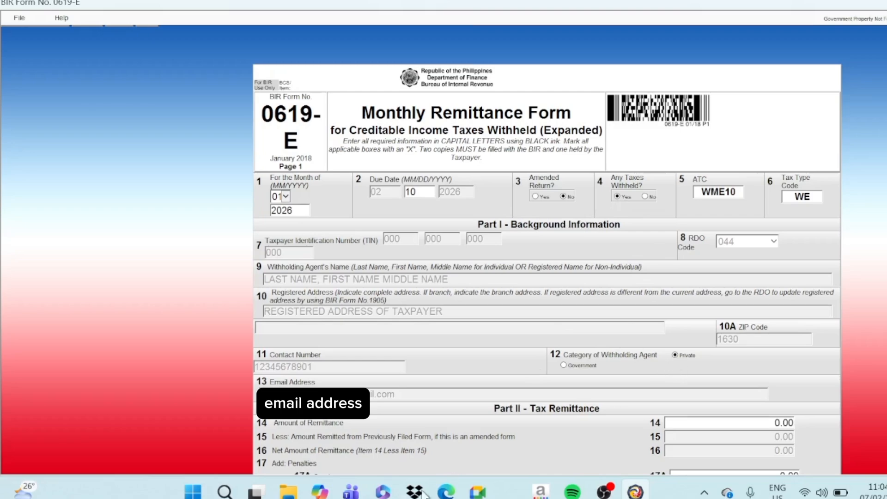
- Copy the EWT 5% amount from the rent spreadsheet into item 14, Amount of Remittance, as 1,250.00
{"action": "left_click", "coordinate": [446, 491]}
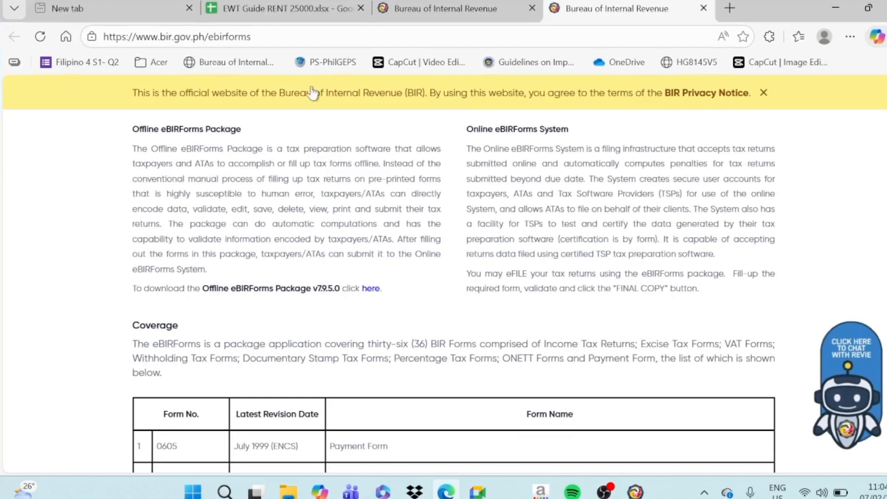
{"action": "left_click", "coordinate": [326, 13]}
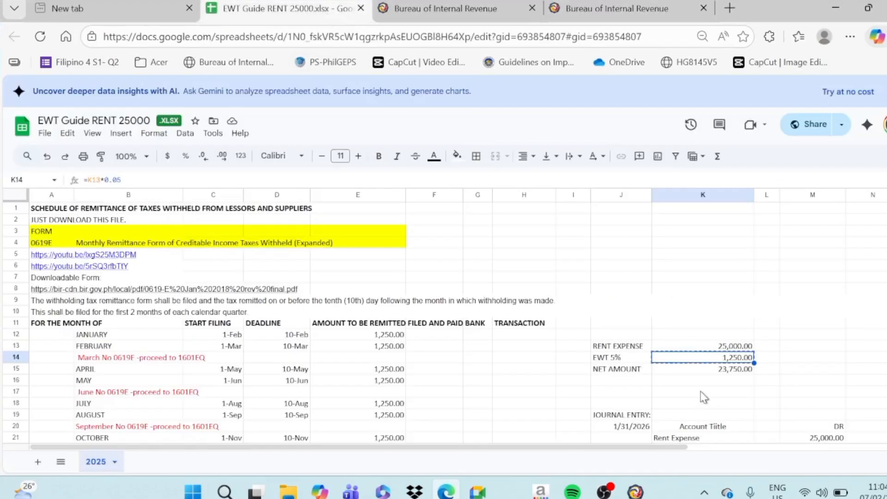
{"action": "left_click", "coordinate": [635, 491]}
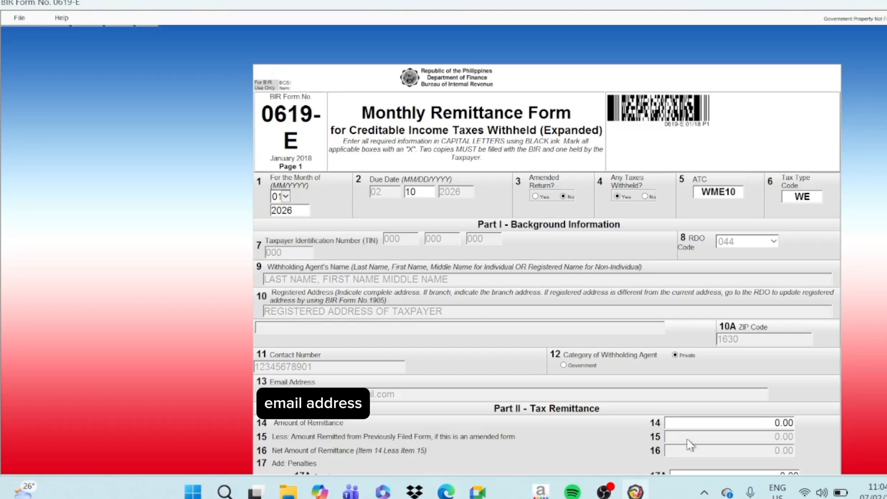
{"action": "left_click", "coordinate": [781, 424]}
{"action": "type", "text": "1,250.00"}
{"action": "key", "text": "Tab"}
- Save the completed BIR Form 0619-E and validate its entries
{"action": "scroll", "coordinate": [691, 448], "scroll_direction": "down", "scroll_amount": 3}
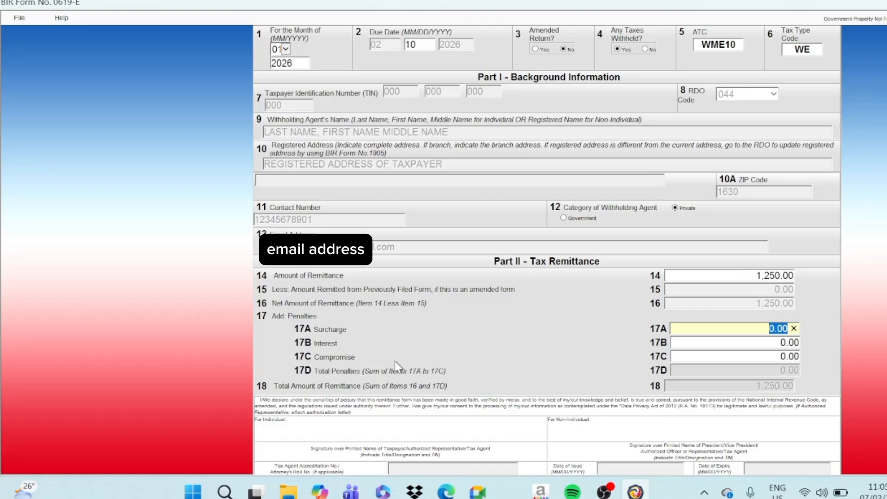
{"action": "left_click", "coordinate": [538, 366]}
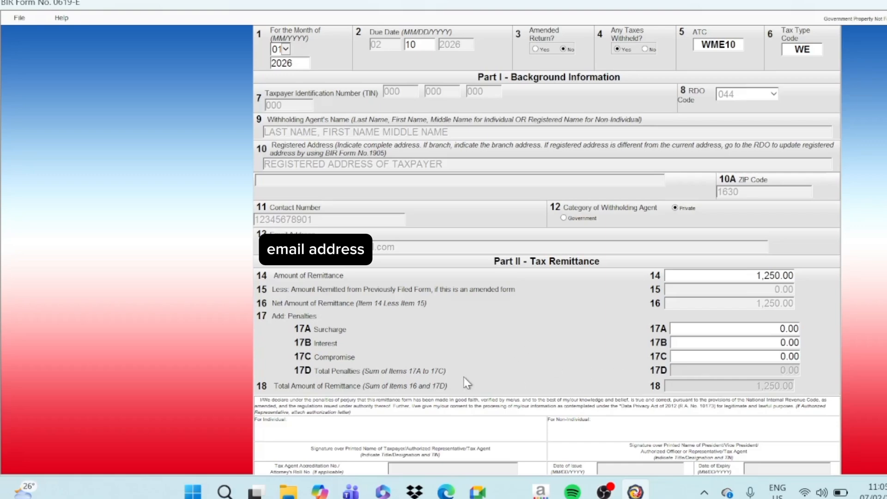
{"action": "scroll", "coordinate": [467, 382], "scroll_direction": "down", "scroll_amount": 4}
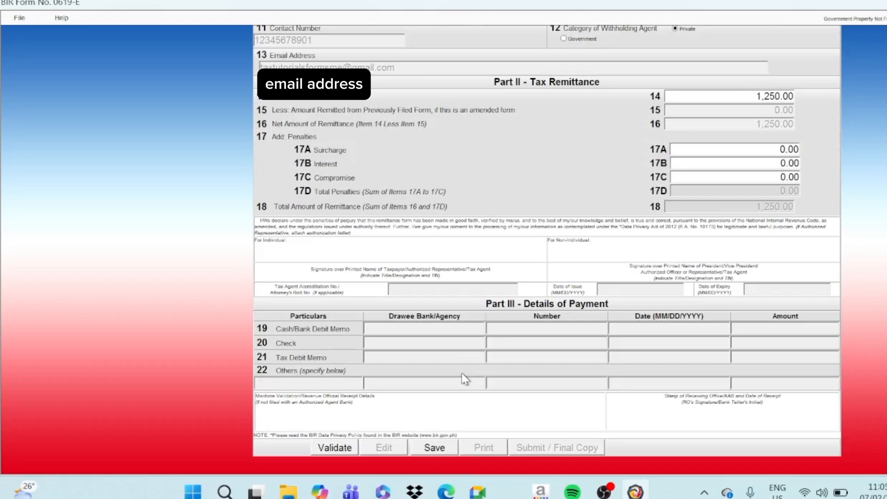
{"action": "left_click", "coordinate": [432, 454]}
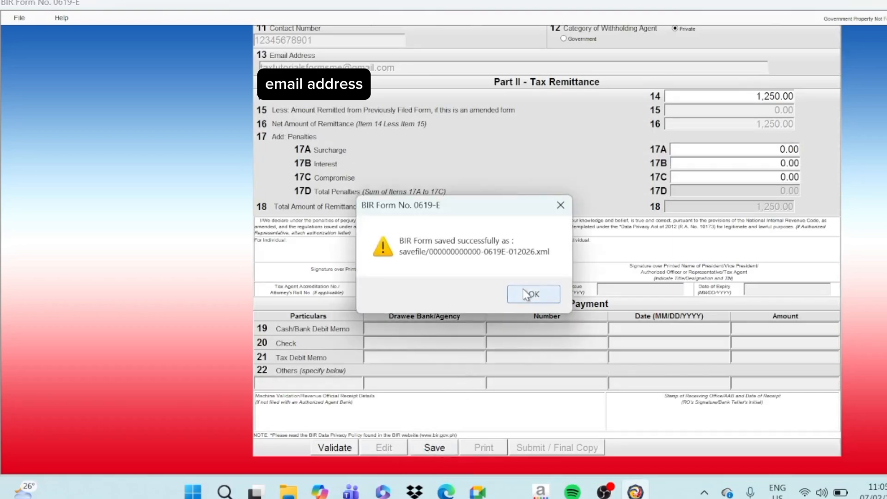
{"action": "left_click", "coordinate": [532, 294]}
{"action": "left_click", "coordinate": [550, 301]}
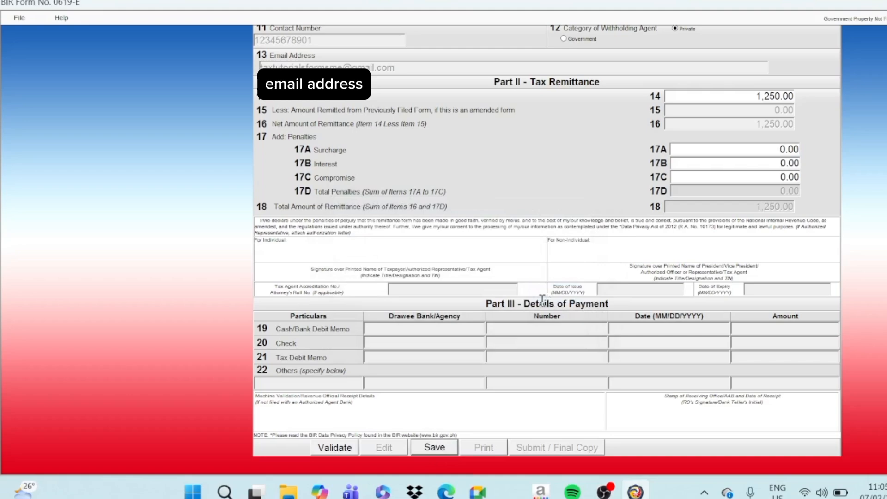
{"action": "left_click", "coordinate": [354, 451]}
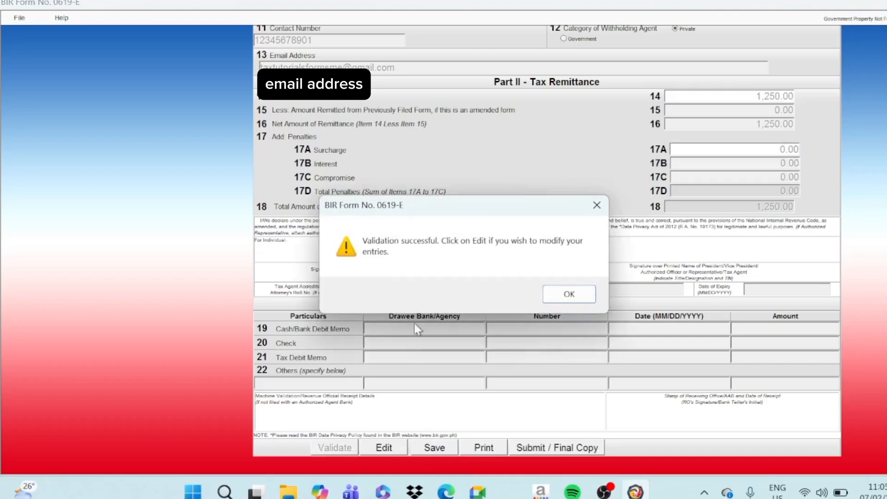
{"action": "left_click", "coordinate": [571, 296]}
- Print the validated BIR Form 0619-E using Microsoft Print to PDF as the printer
{"action": "left_click", "coordinate": [487, 448]}
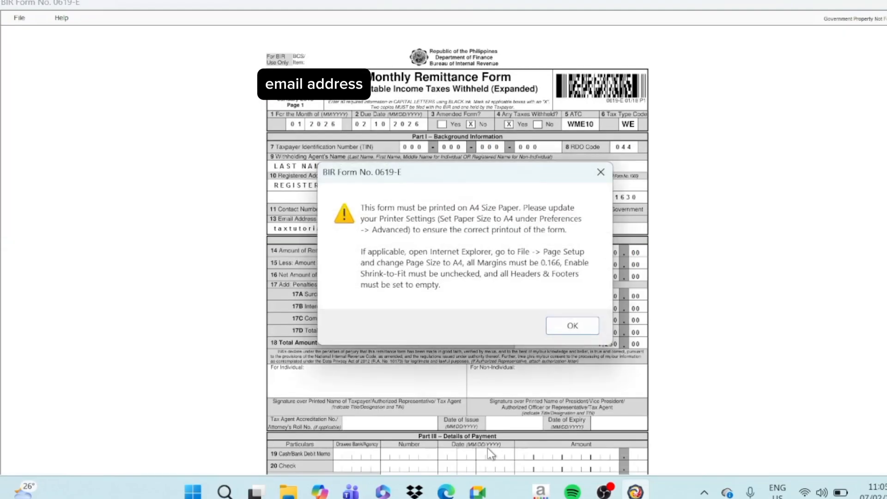
{"action": "left_click", "coordinate": [572, 326]}
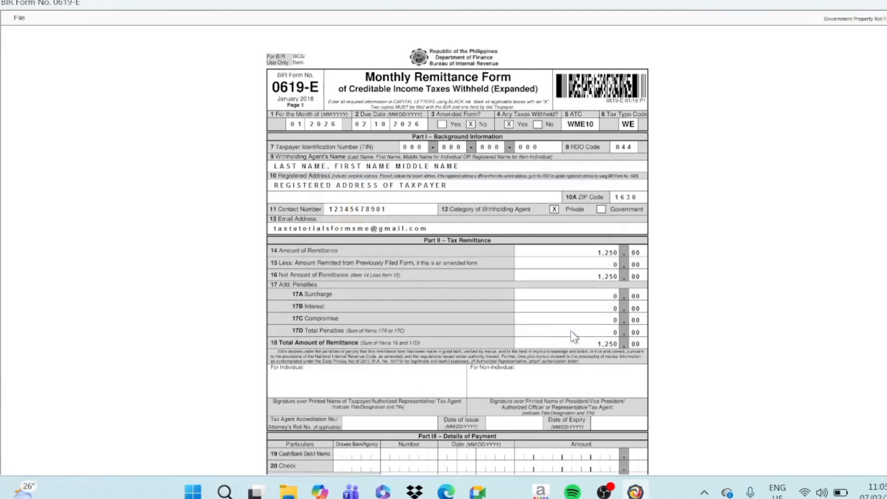
{"action": "left_click", "coordinate": [19, 17]}
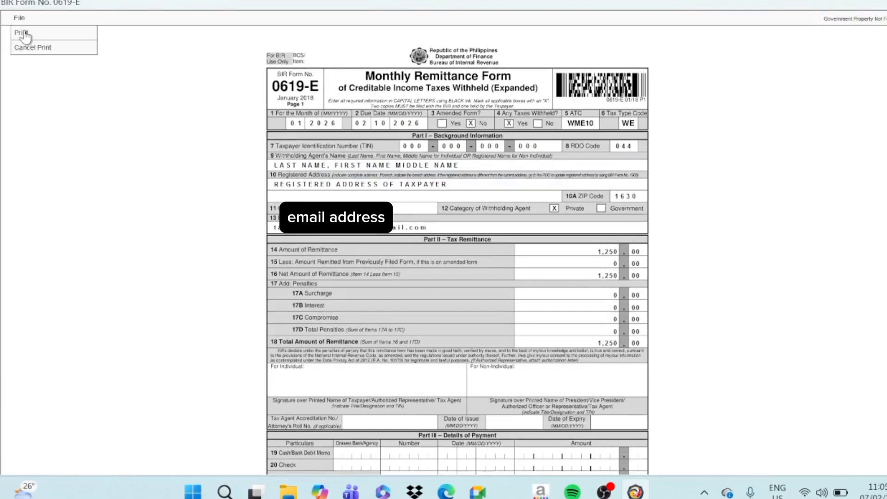
{"action": "left_click", "coordinate": [22, 33]}
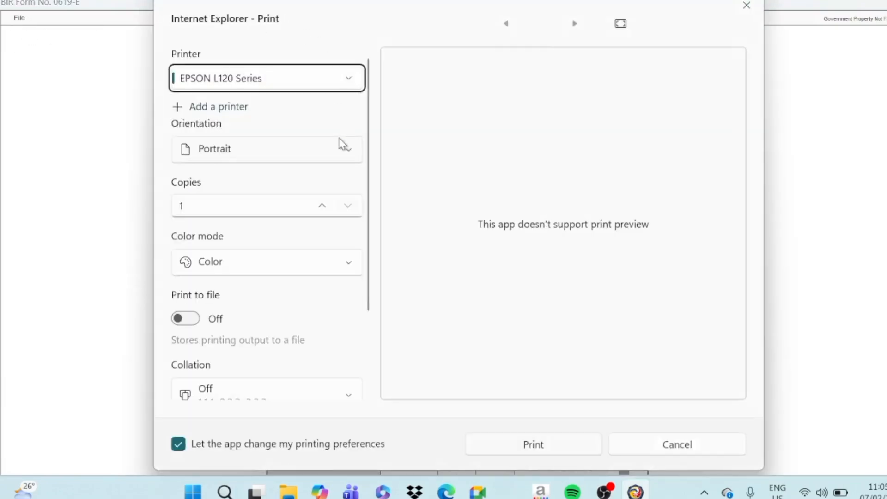
{"action": "left_click", "coordinate": [313, 84]}
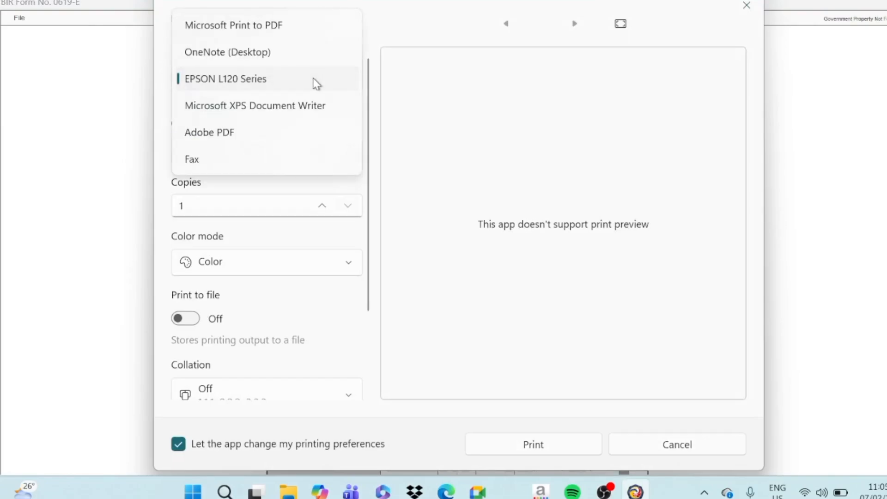
{"action": "left_click", "coordinate": [287, 35]}
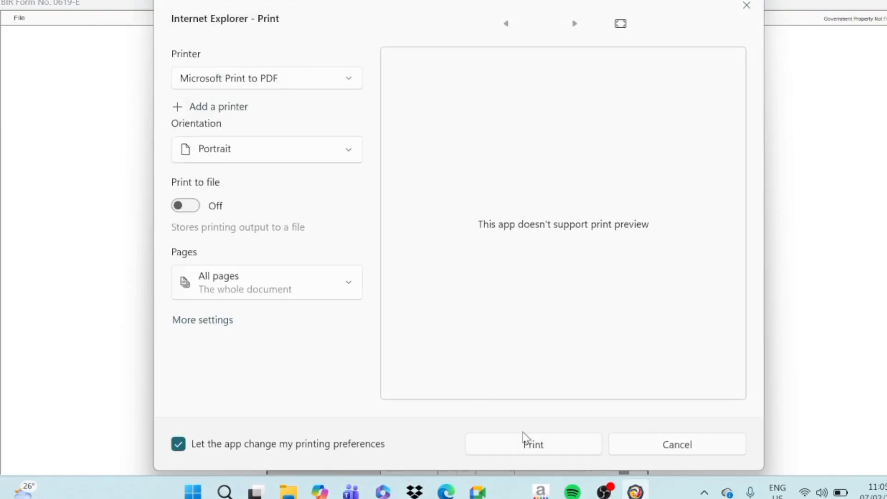
{"action": "left_click", "coordinate": [541, 448]}
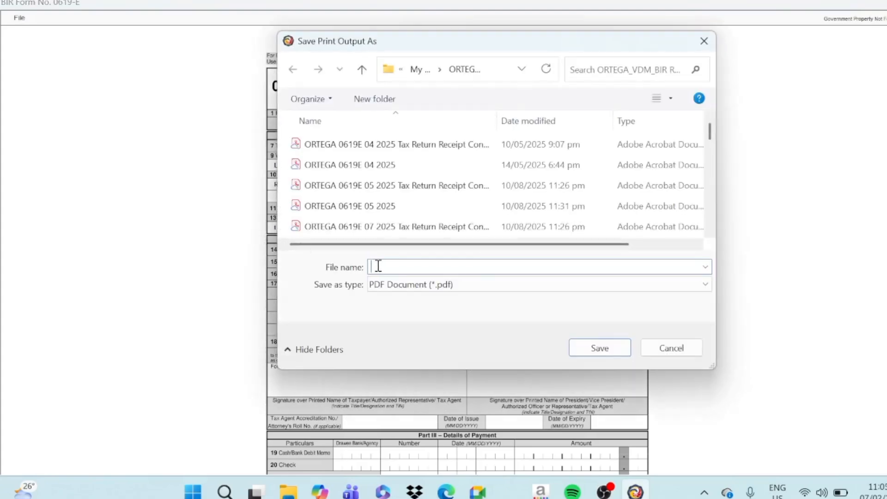
- Save the print output as SAMPLE BIR FORM 0619E 01 2026.pdf, replacing the existing file, and leave the print view
{"action": "type", "text": "SAMPLE"}
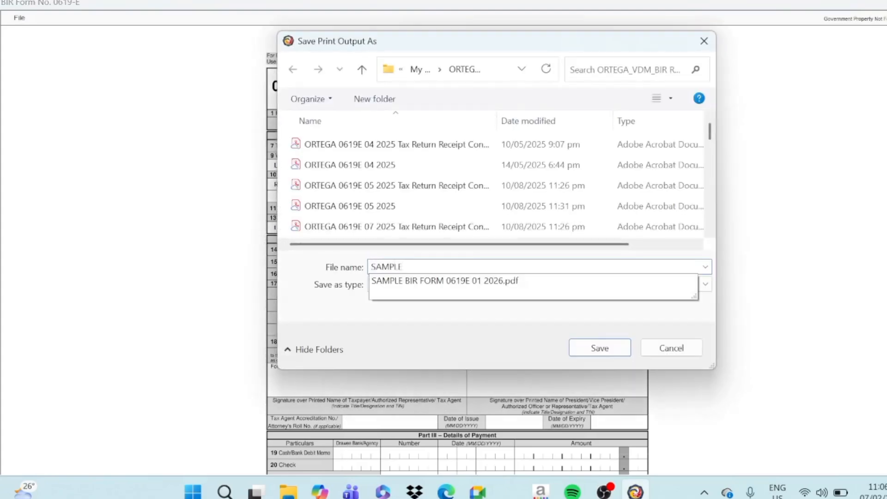
{"action": "left_click", "coordinate": [476, 283]}
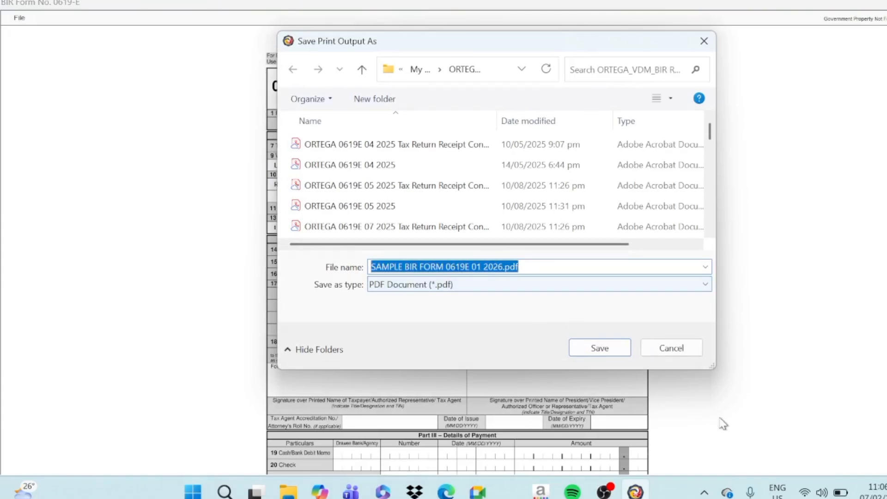
{"action": "left_click", "coordinate": [601, 350]}
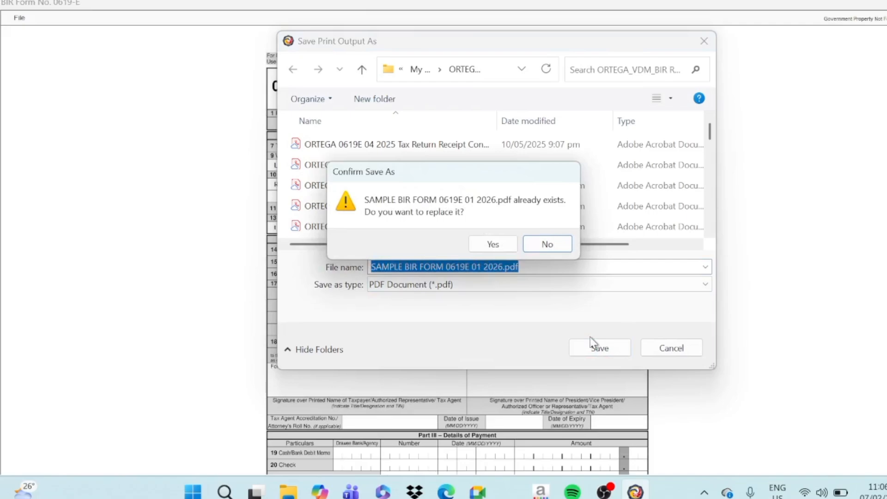
{"action": "left_click", "coordinate": [502, 244]}
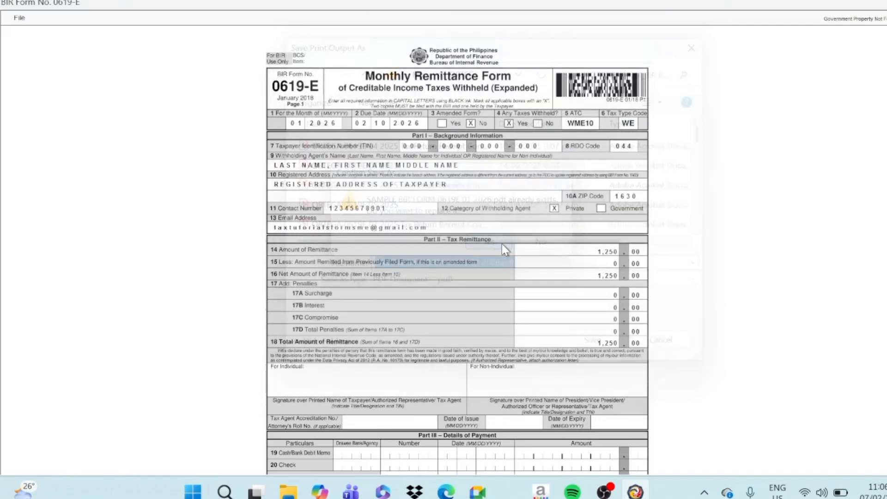
{"action": "left_click", "coordinate": [21, 19]}
{"action": "left_click", "coordinate": [26, 48]}
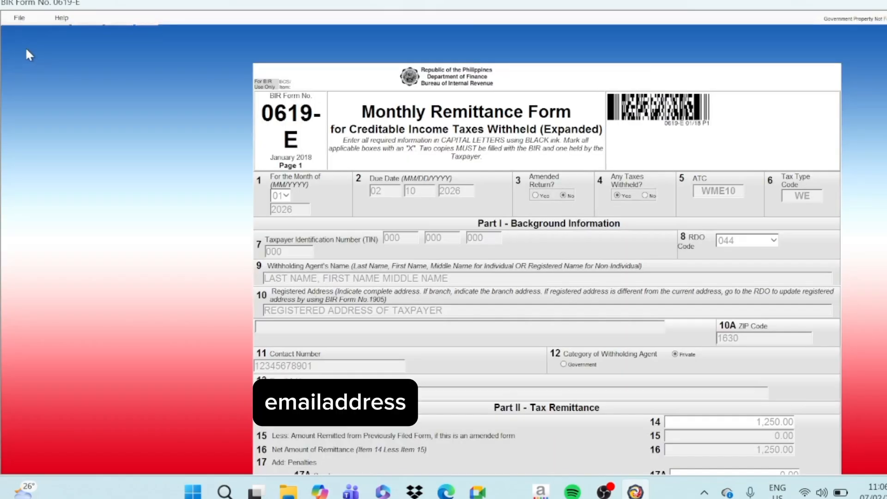
- Submit the final copy of BIR Form 0619-E online, agreeing to the eBIRForms Terms of Service and dismissing the submission notice
{"action": "scroll", "coordinate": [562, 382], "scroll_direction": "down", "scroll_amount": 5}
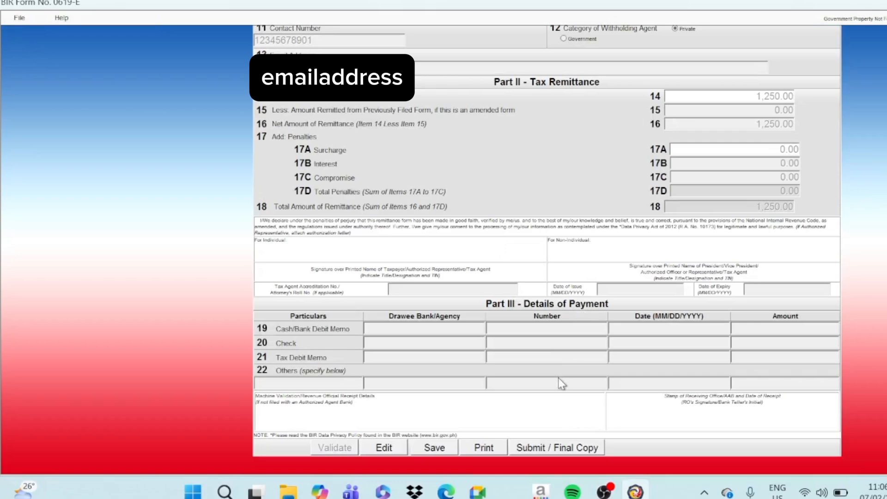
{"action": "left_click", "coordinate": [534, 457]}
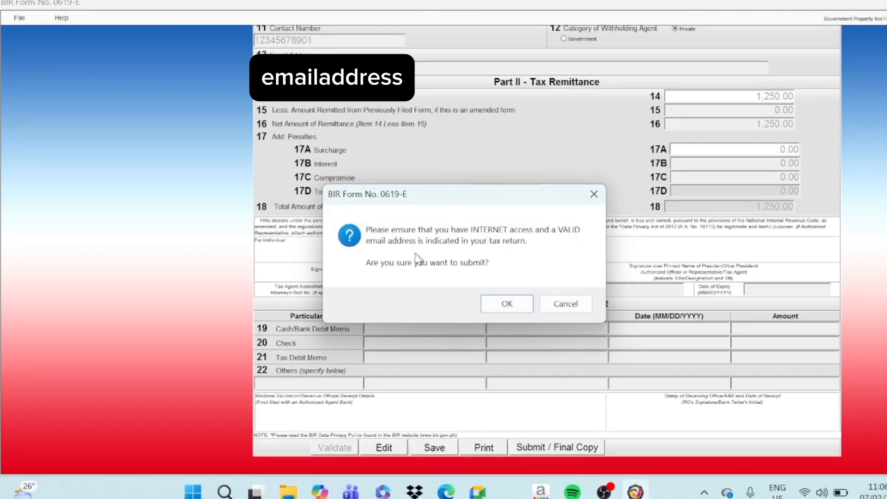
{"action": "left_click", "coordinate": [501, 311]}
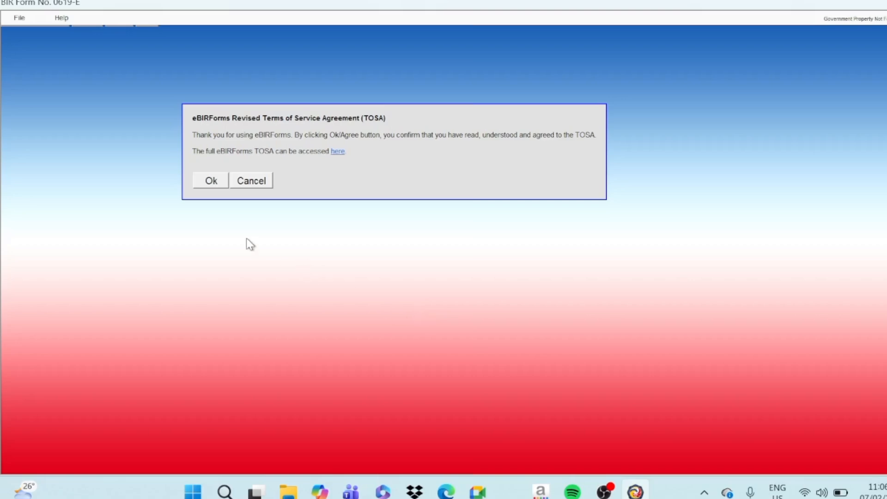
{"action": "left_click", "coordinate": [210, 183]}
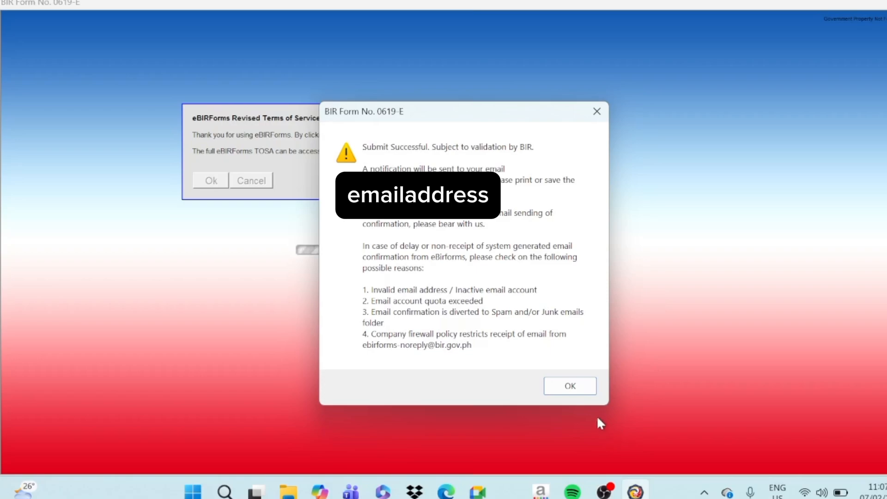
{"action": "left_click", "coordinate": [590, 388]}
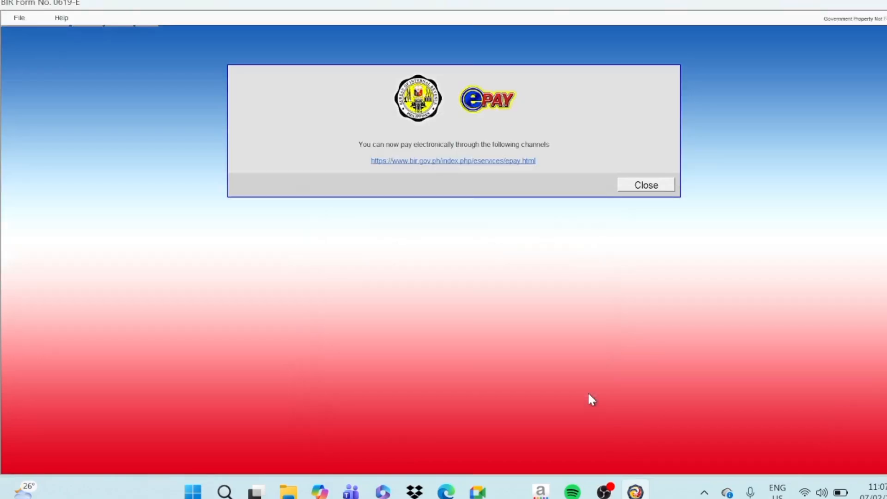